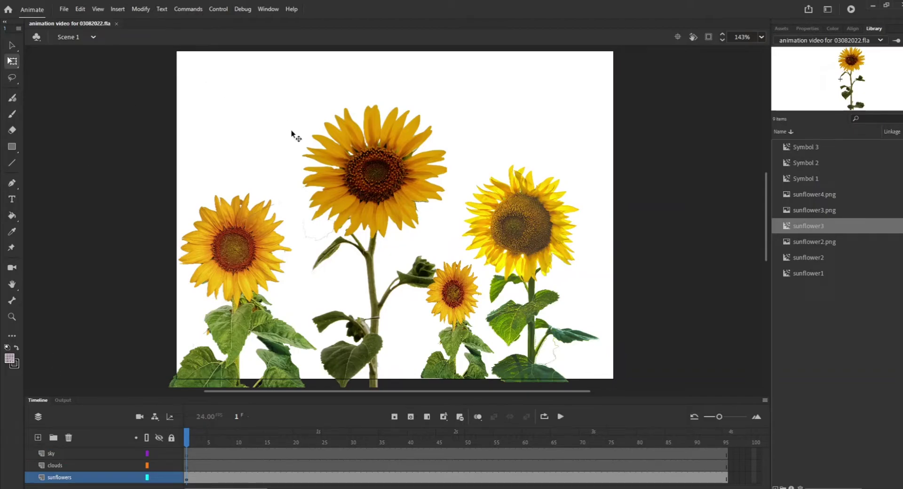
Lock the sunflowers layer in the Timeline so its images stay untouched
click(172, 478)
Pick the plain Rectangle Tool and decline unlocking the sunflowers layer
click(12, 148)
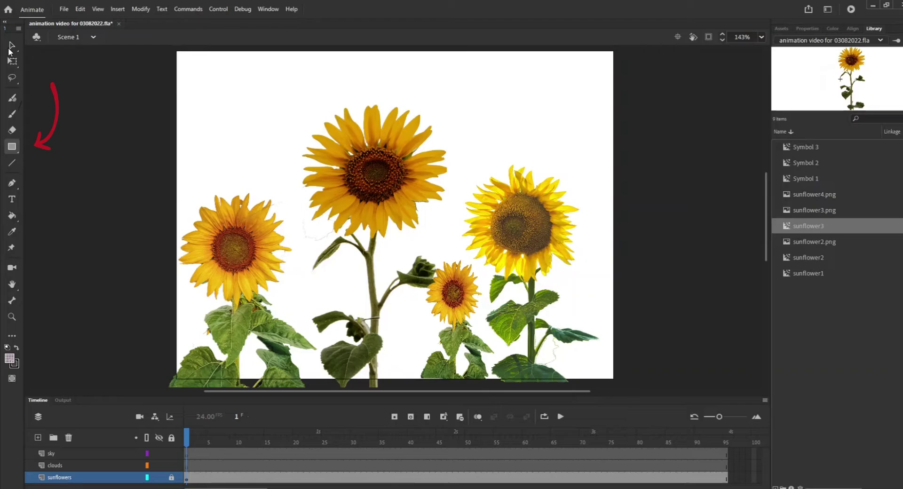
click(12, 147)
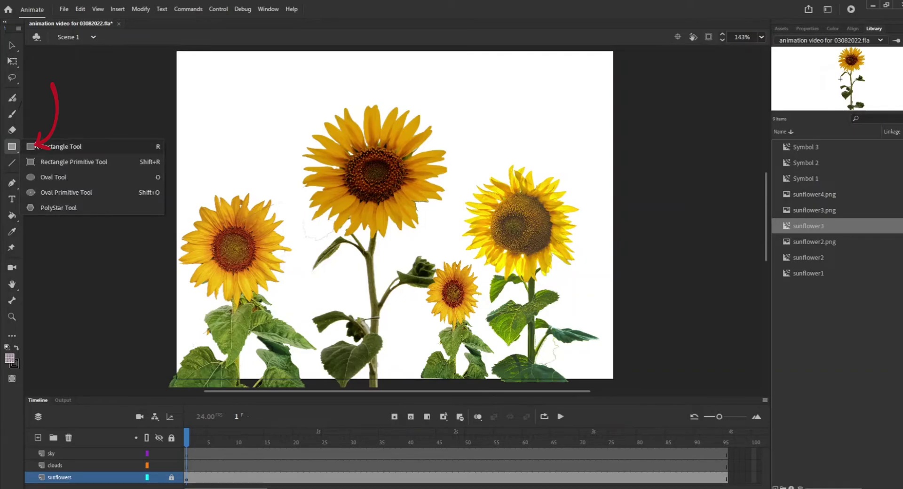
click(38, 146)
click(178, 52)
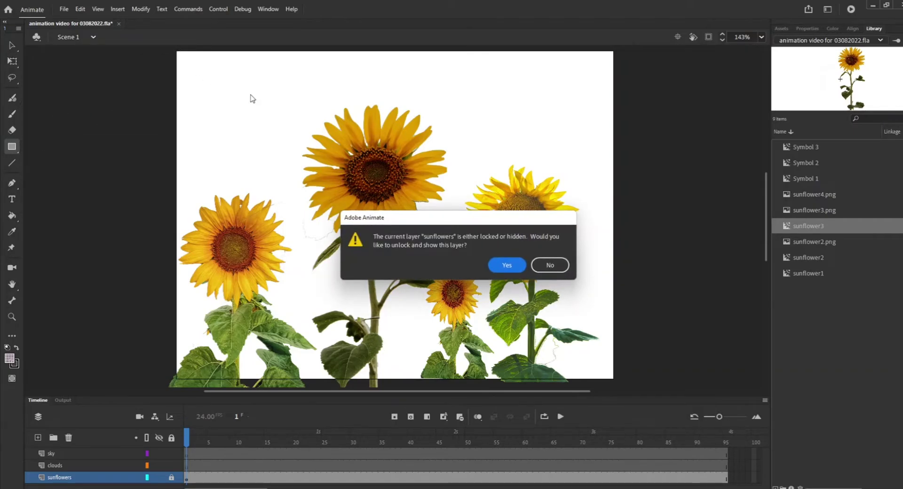
click(549, 263)
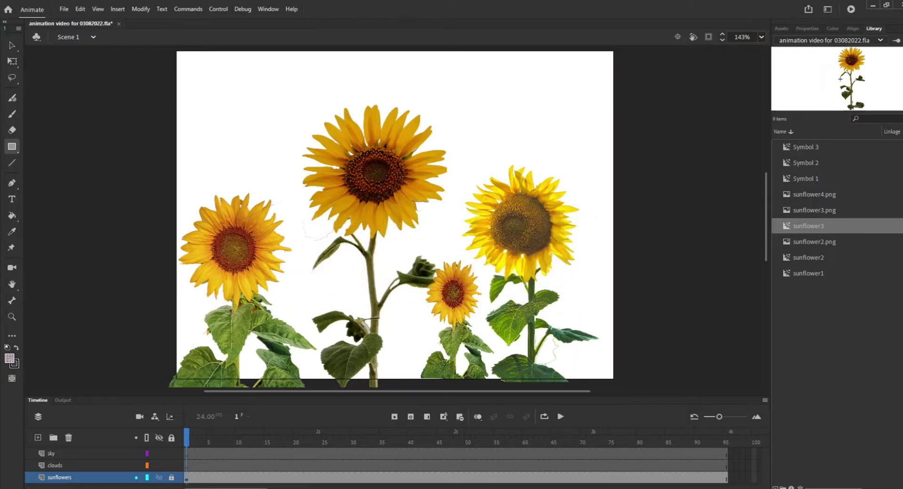
Draw a pale pink rectangle spanning the whole stage on the sky layer
click(67, 465)
click(68, 459)
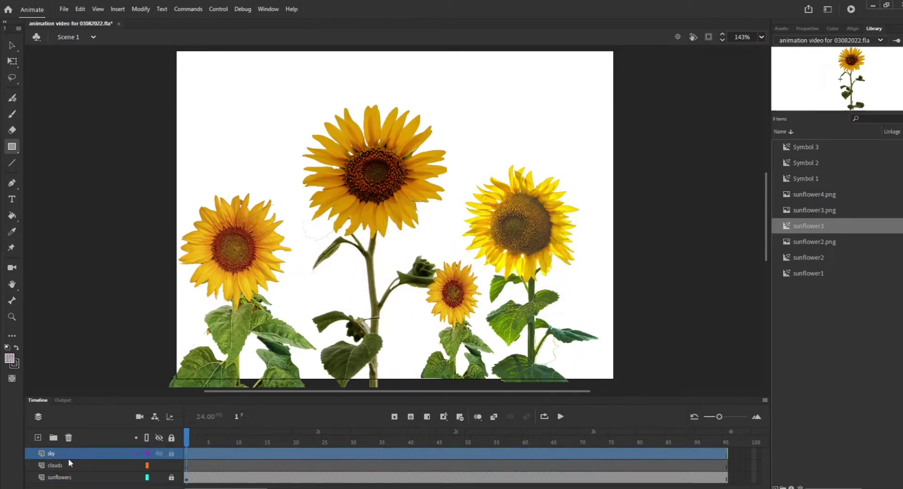
drag(177, 50, 614, 381)
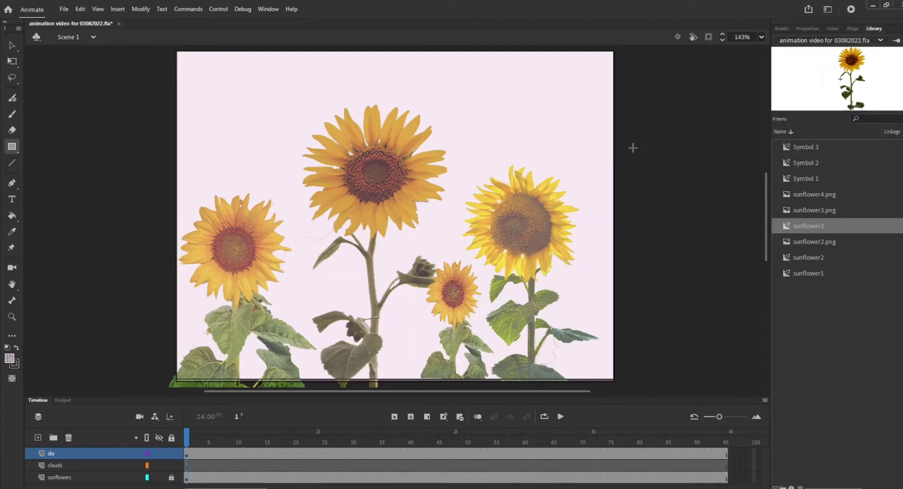
Set the rectangle fill alpha to 100 in Properties
click(797, 30)
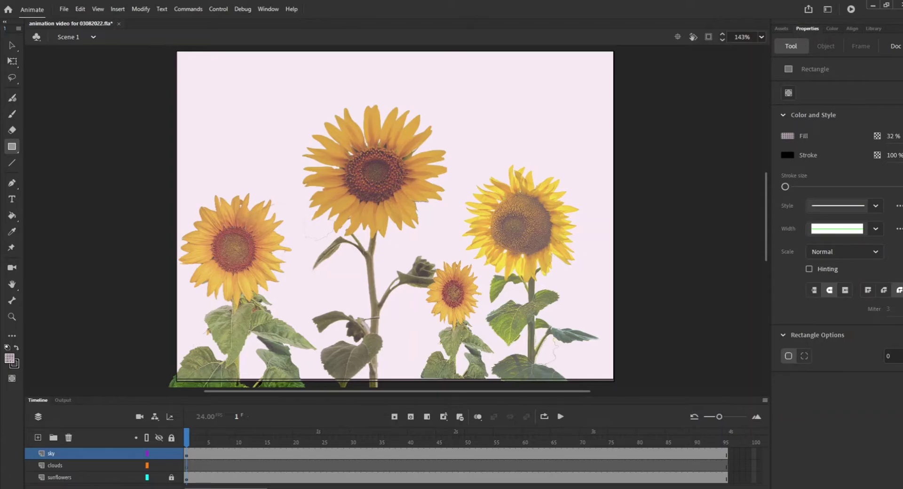
click(892, 136)
text(100)
key(Return)
Select the pink sky rectangle with the Selection Tool and open the Window menu
click(12, 46)
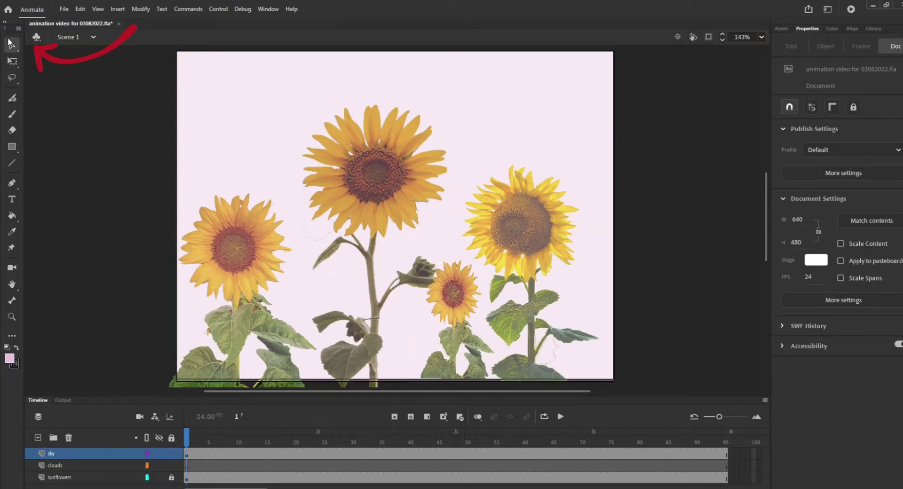
click(488, 96)
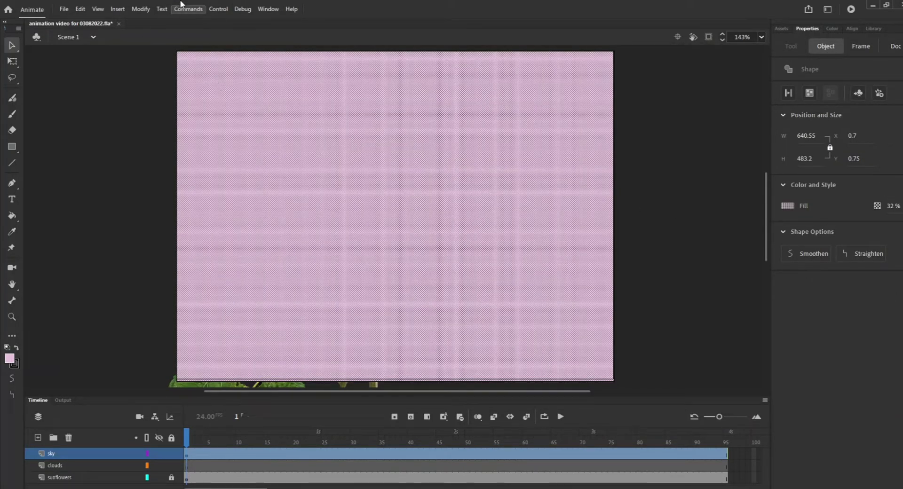
click(264, 9)
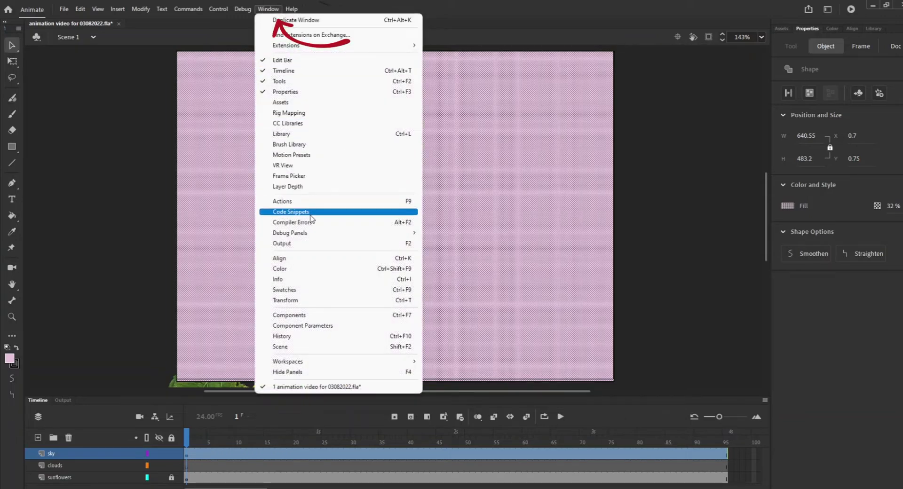
Open the Color panel and switch the sky fill from Solid color to Linear gradient
click(317, 270)
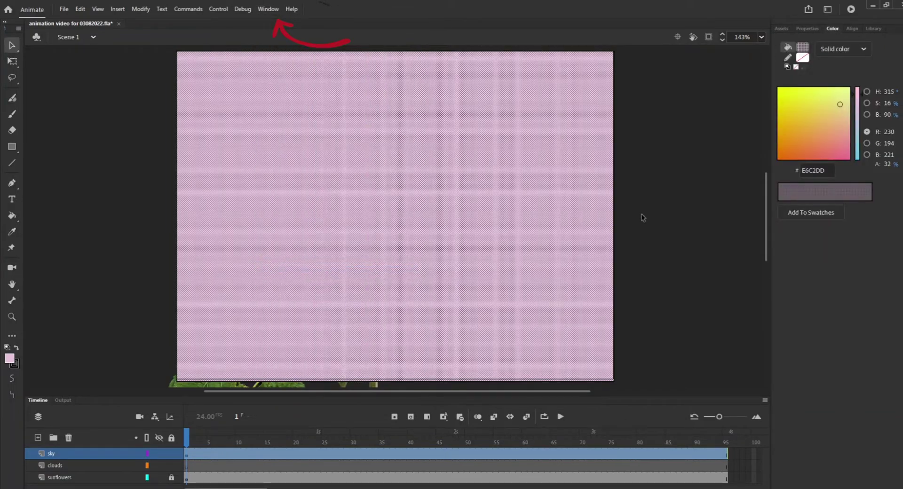
click(862, 48)
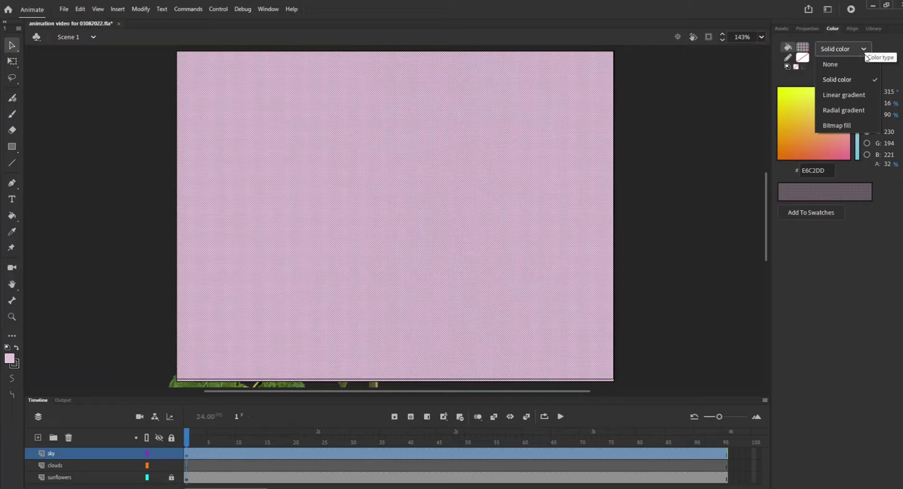
click(857, 95)
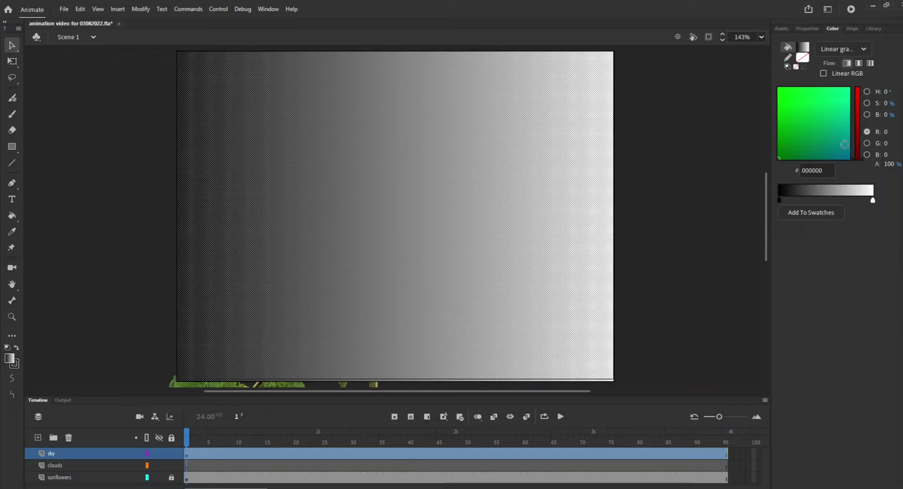
click(778, 202)
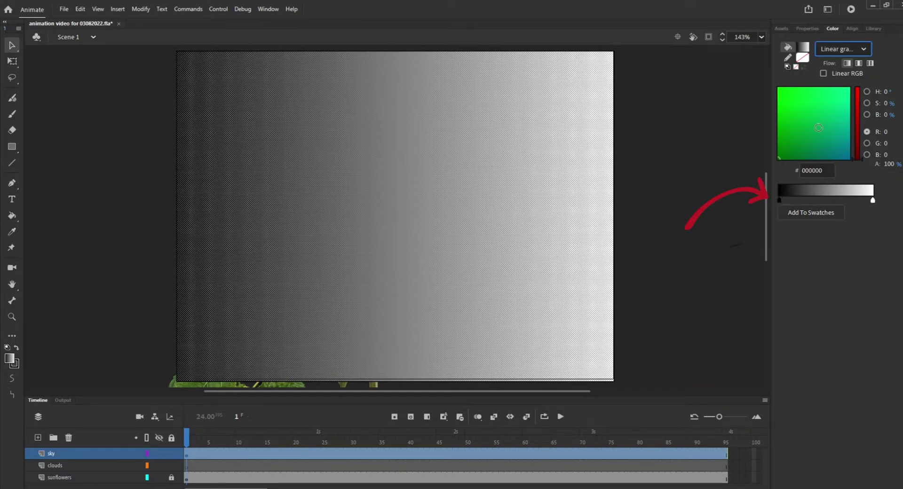
Change the gradient's left stop from black to deep blue #0043E9
click(841, 149)
drag(842, 149, 841, 142)
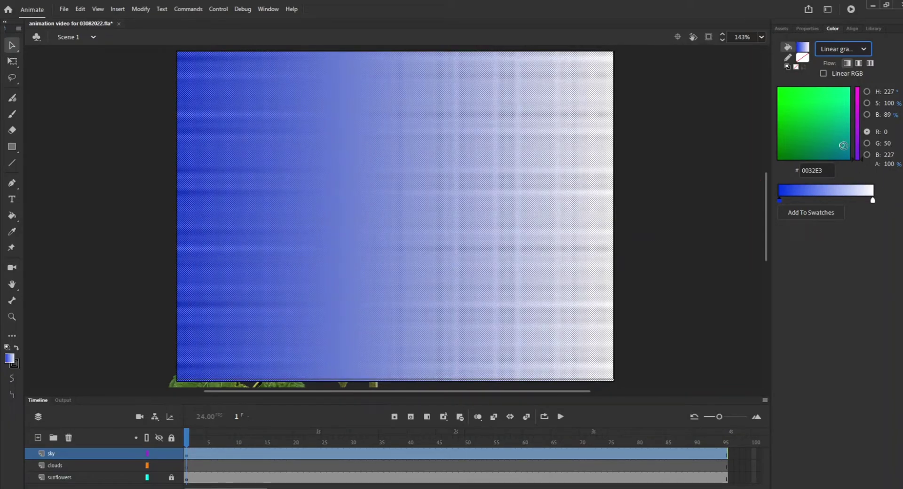
drag(842, 145, 843, 140)
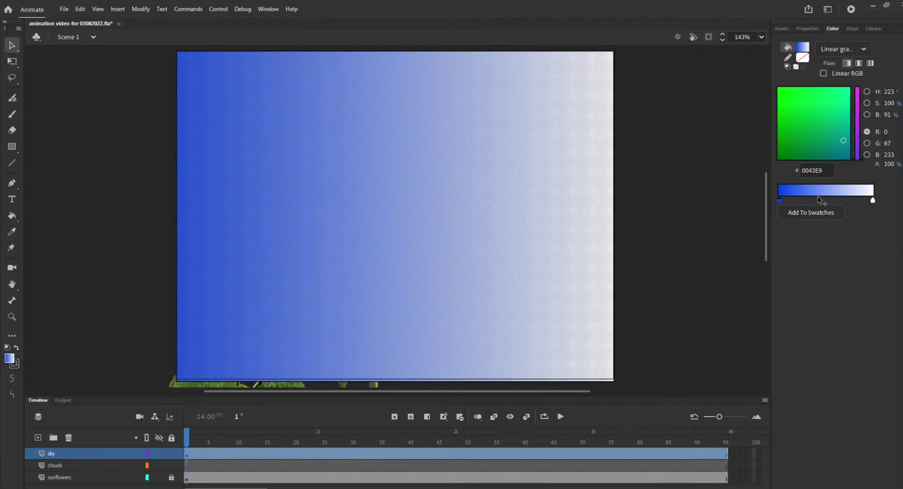
Add a middle gradient stop and set it to rose pink #E0778C
click(819, 198)
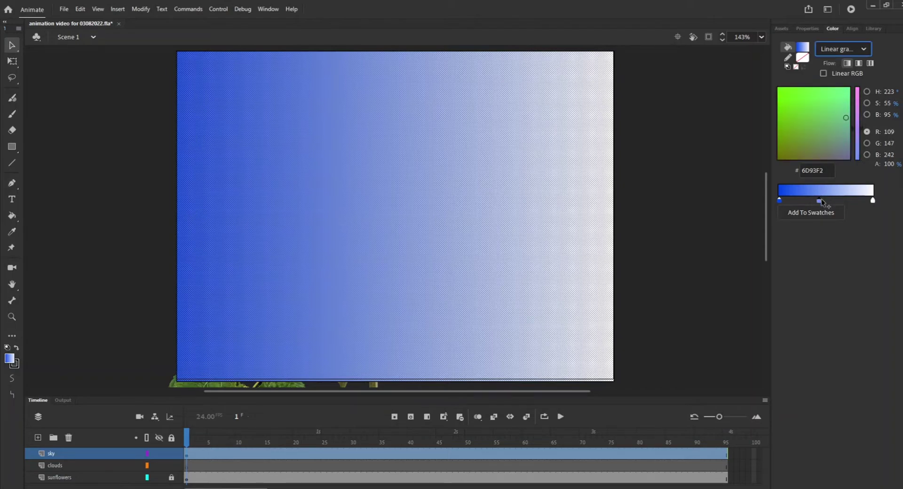
click(843, 128)
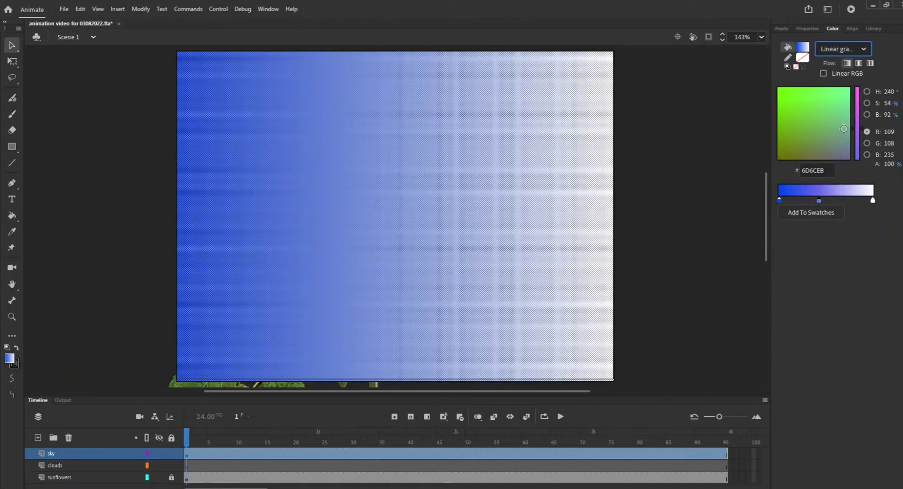
mouse_move(842, 128)
mouse_down()
mouse_move(841, 144)
mouse_move(862, 123)
mouse_move(862, 95)
mouse_up()
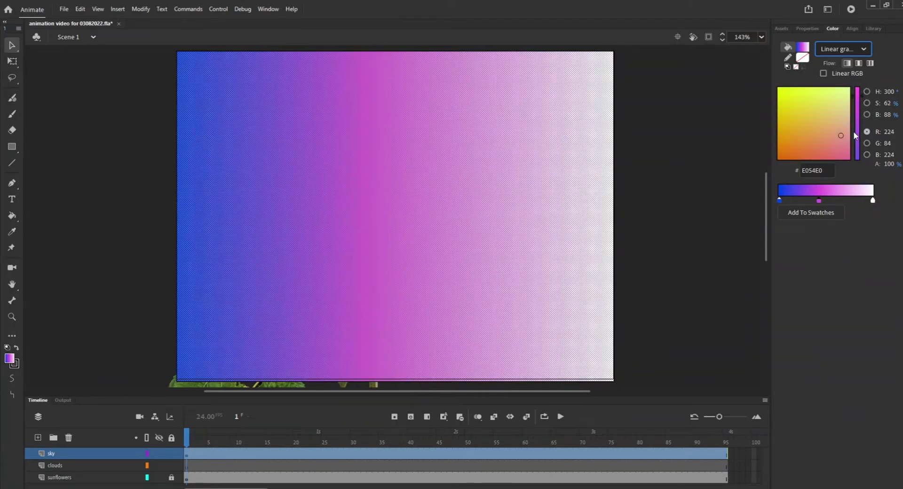
click(841, 134)
mouse_move(839, 135)
mouse_down()
mouse_move(809, 121)
mouse_move(817, 125)
mouse_up()
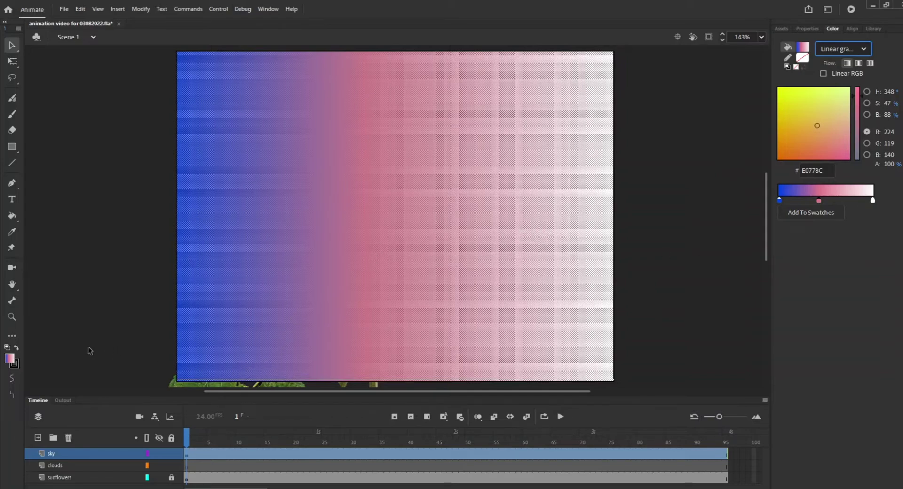
Reposition the sunflowers layer within the Timeline layer stack
click(96, 476)
drag(100, 465, 104, 451)
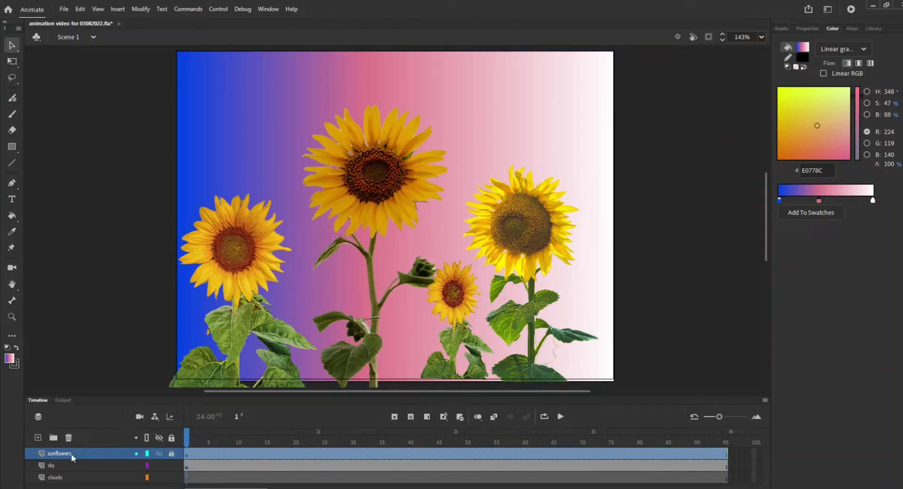
drag(73, 454, 72, 485)
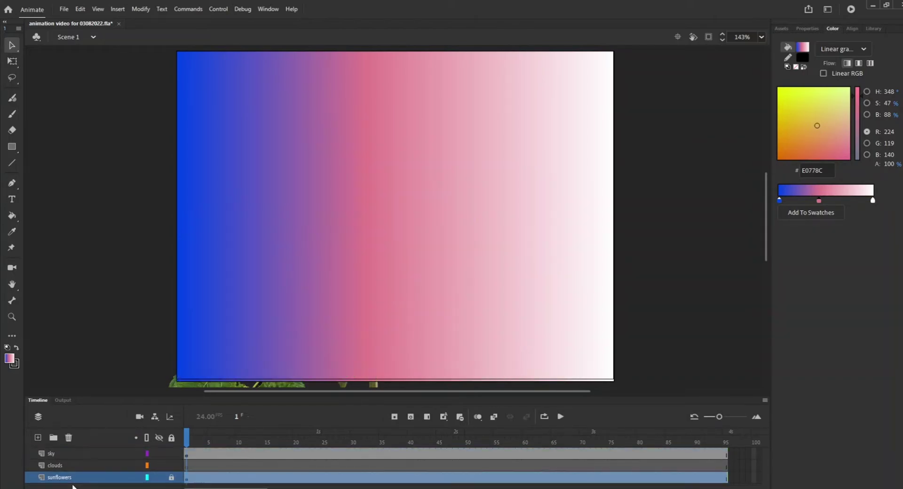
Make the left stop blue #0045AD at 79% alpha and slide the pink stop toward it
click(779, 200)
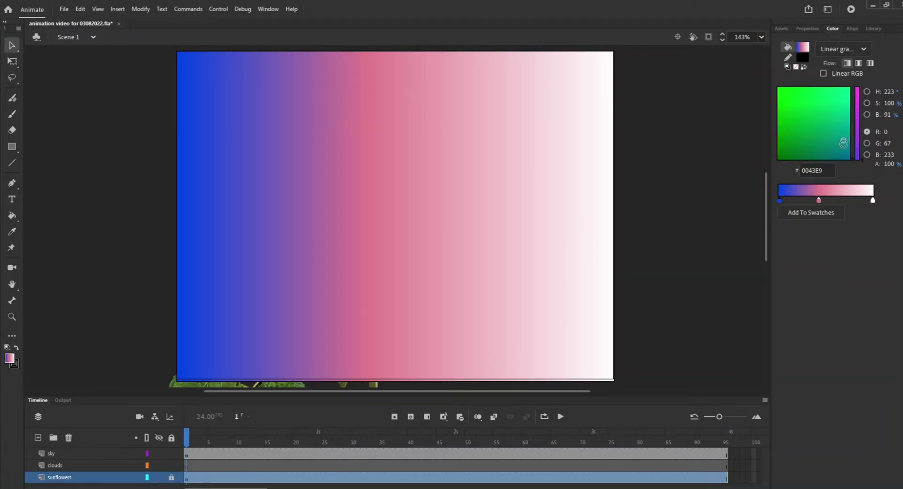
mouse_move(843, 142)
mouse_down()
mouse_move(845, 151)
mouse_move(826, 140)
mouse_up()
drag(886, 165, 896, 166)
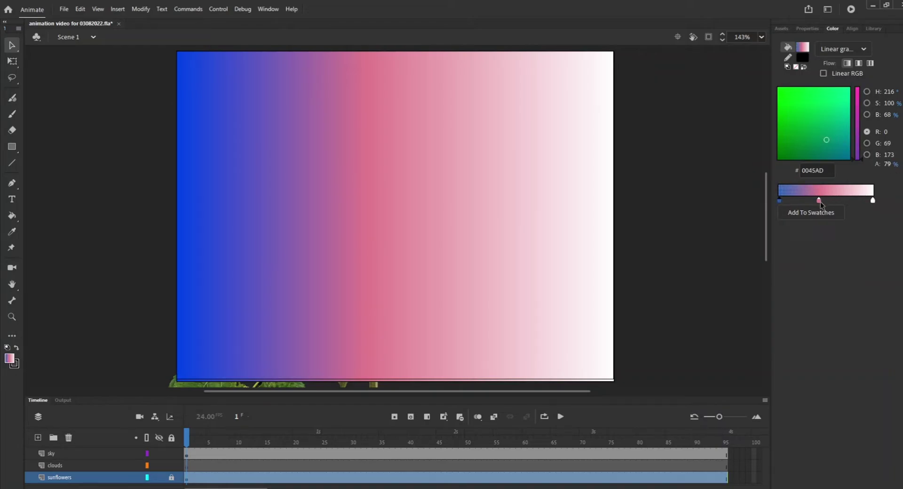
drag(819, 202, 784, 200)
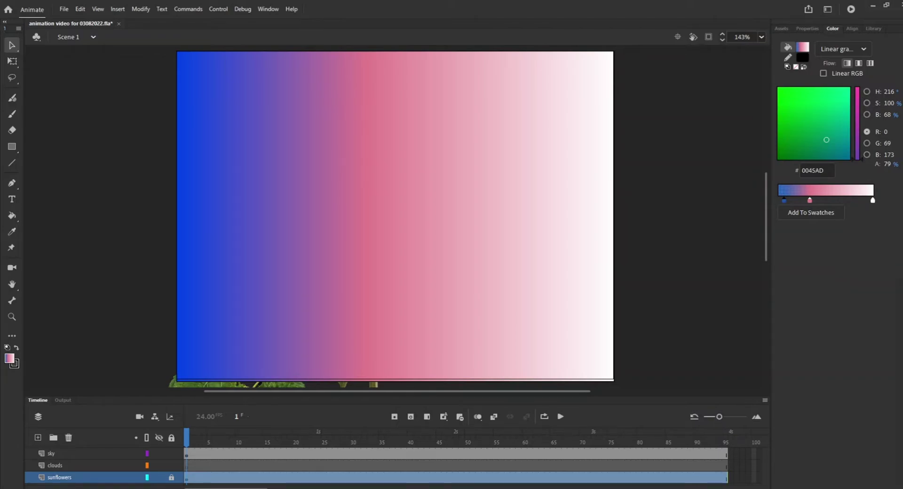
click(16, 63)
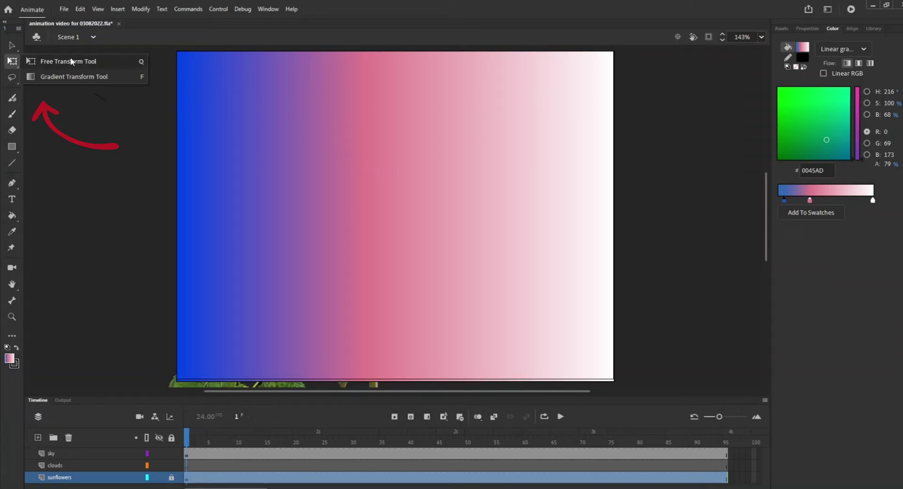
Show the sky gradient's handles with the Gradient Transform Tool, undoing a trial shift
click(68, 77)
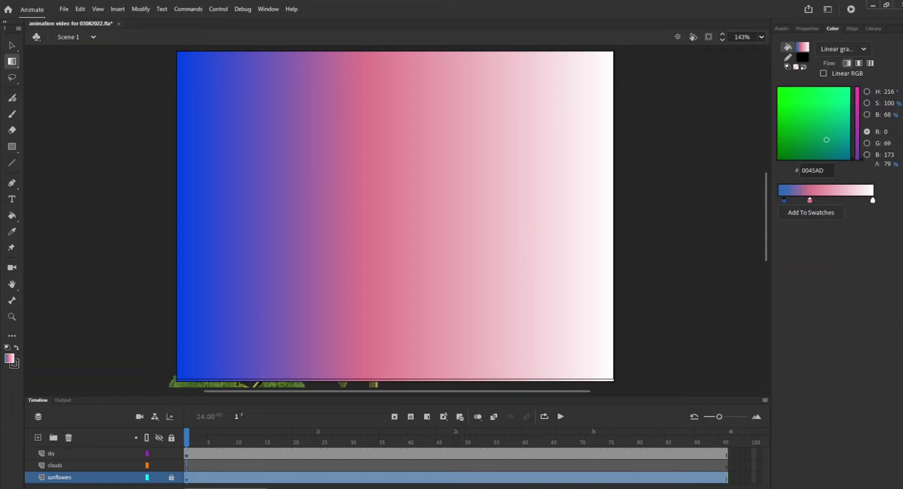
click(439, 199)
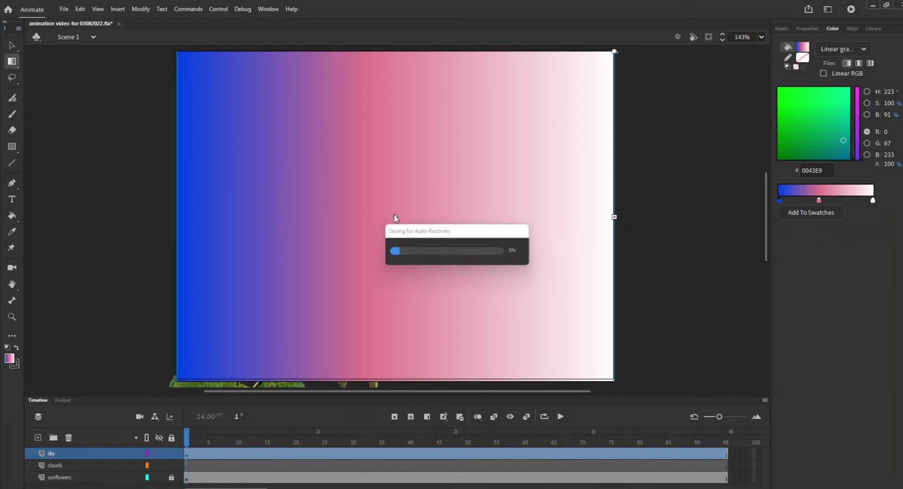
drag(394, 216, 491, 217)
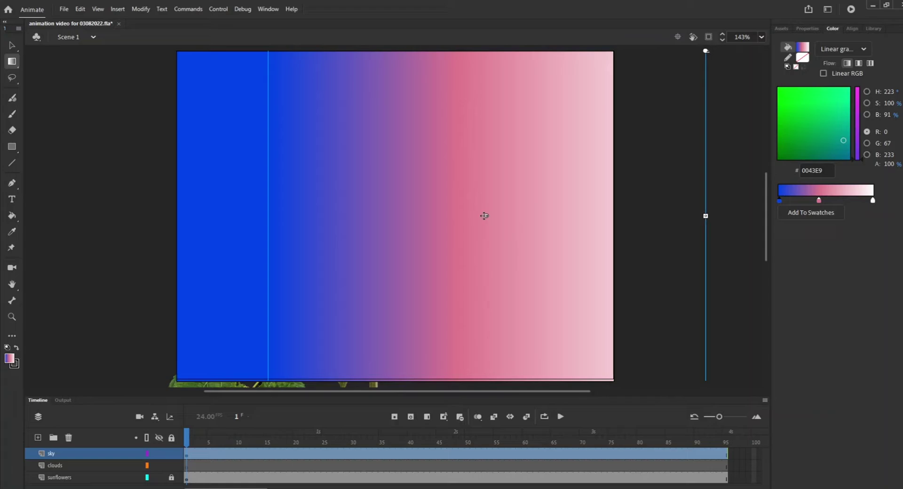
key(ctrl+z)
key(ctrl+z)
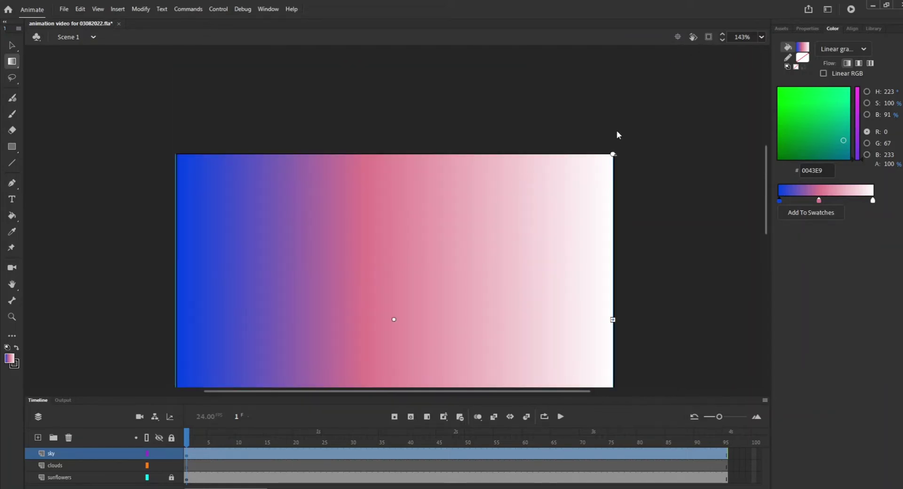
Rotate the gradient to run top to bottom and move it up, leaving white below
drag(613, 154, 485, 439)
scroll(684, 249, down, 5)
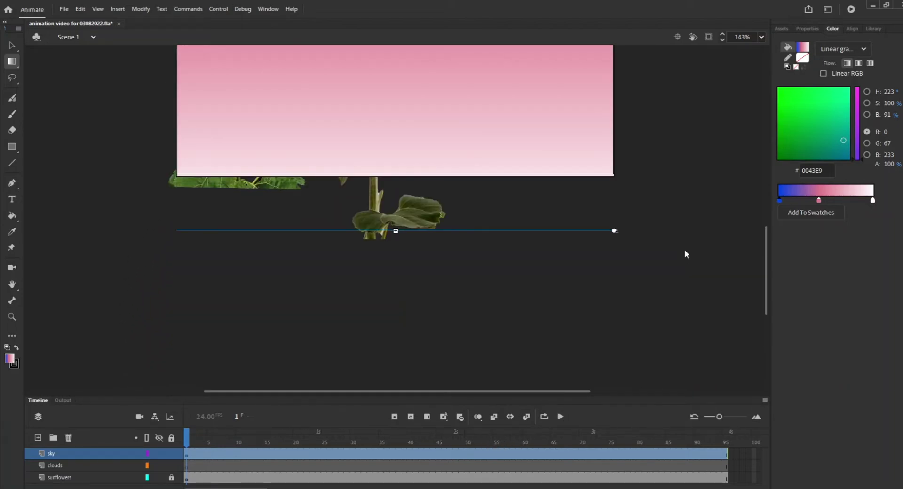
scroll(684, 249, up, 2)
key(ctrl+minus)
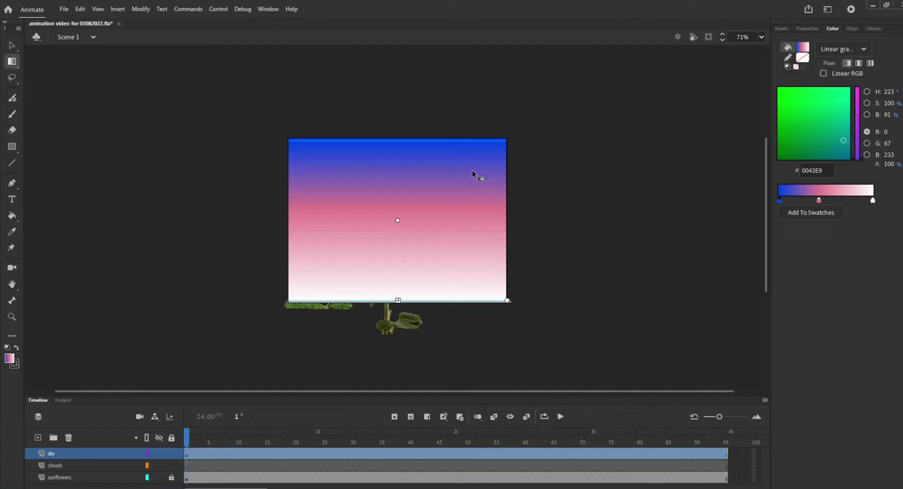
drag(397, 220, 397, 187)
click(556, 225)
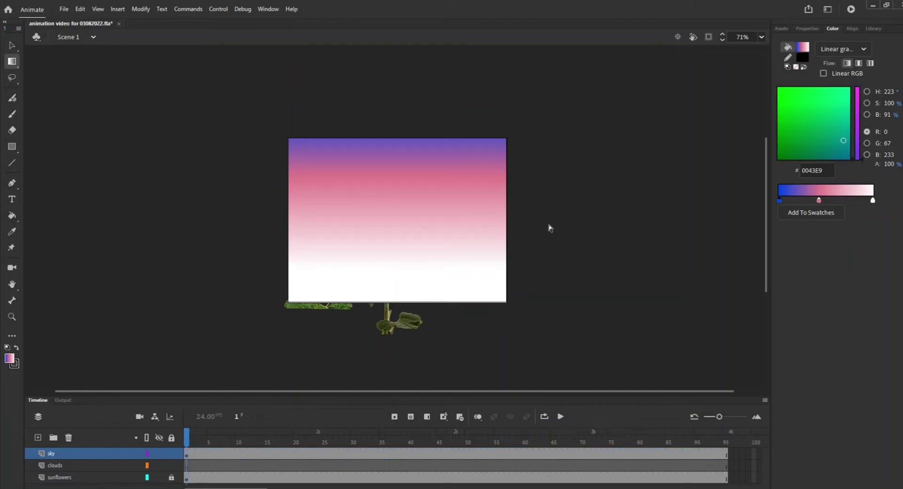
Nudge the blue and pink gradient stops inward for a deeper blue band at the top
click(397, 180)
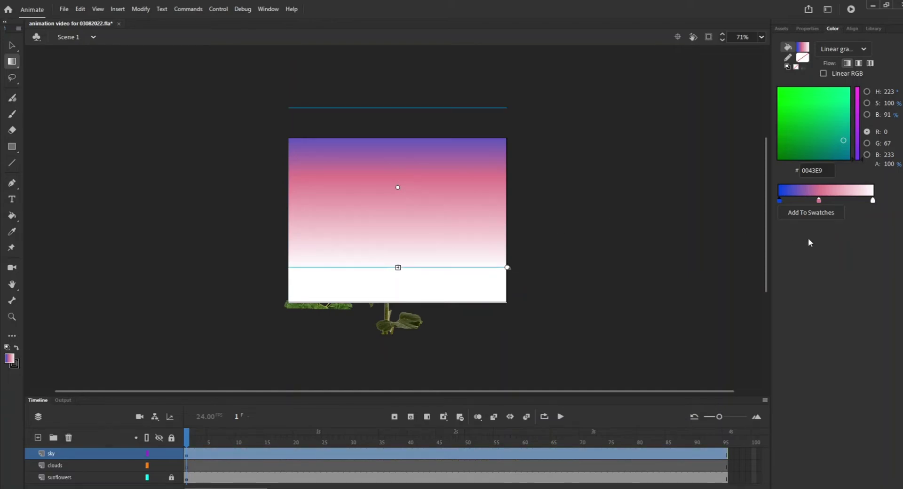
drag(819, 199, 781, 200)
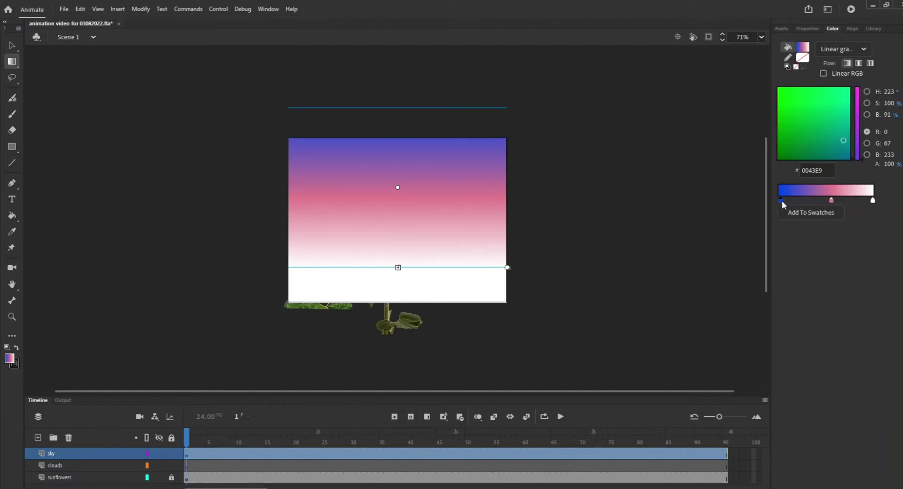
click(832, 200)
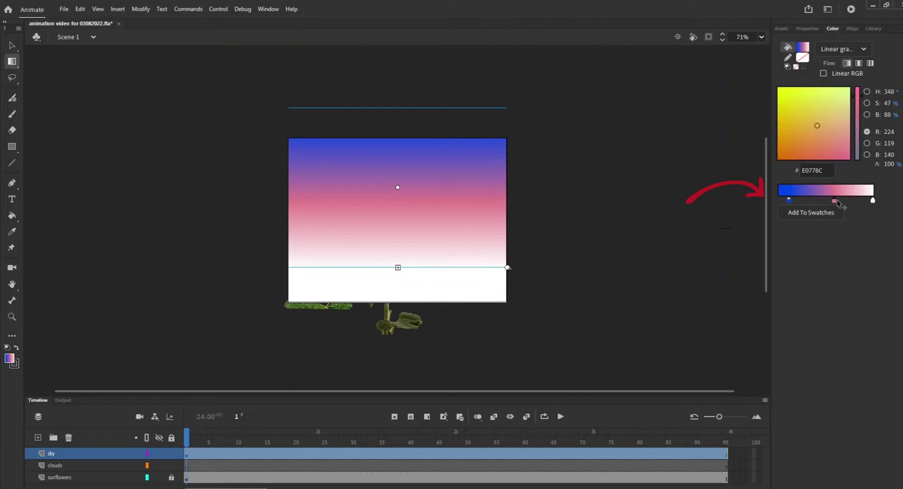
Drag the sunflowers layer above the sky layer so the flowers sit in front
click(512, 328)
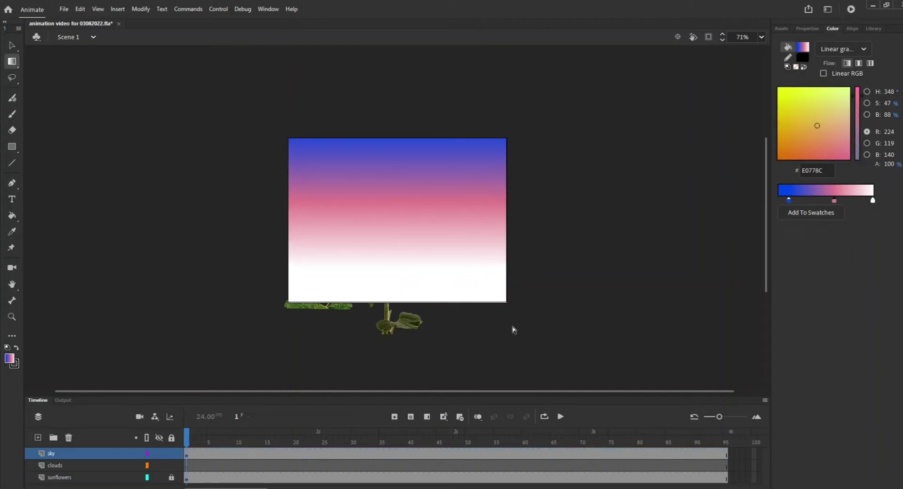
mouse_move(187, 433)
mouse_down()
mouse_move(234, 433)
mouse_move(187, 433)
mouse_up()
click(73, 477)
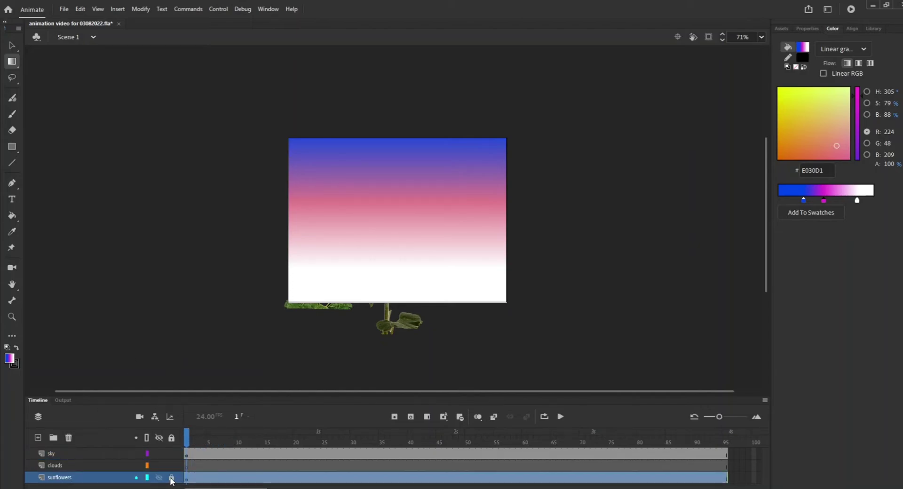
drag(96, 478, 95, 450)
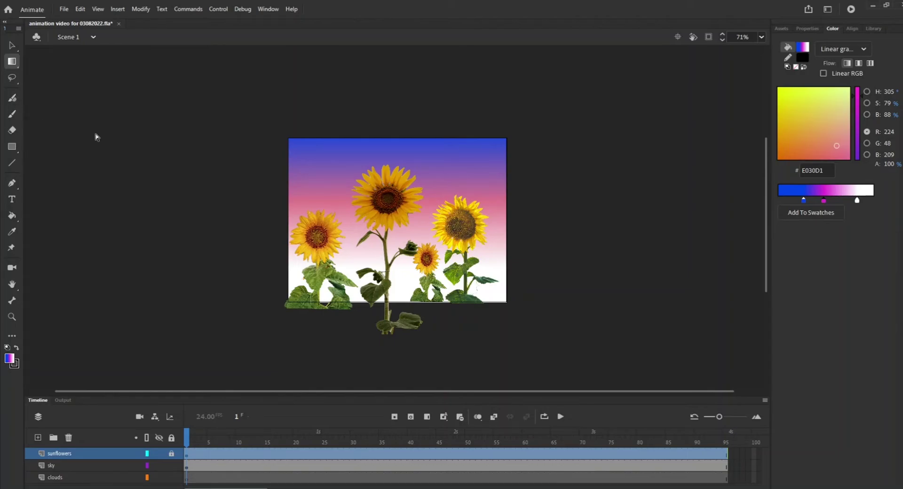
Switch to the Pen tool and start a cloud path, keeping the sunflowers layer locked
click(13, 148)
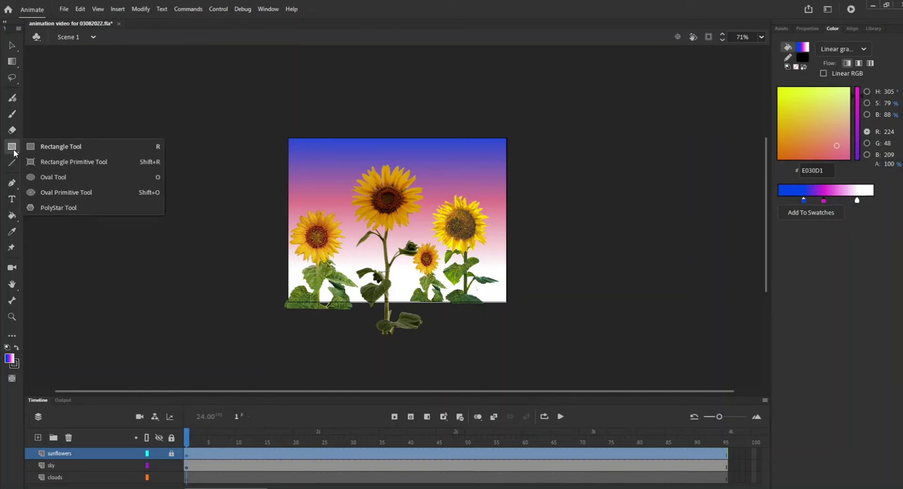
click(47, 177)
click(12, 183)
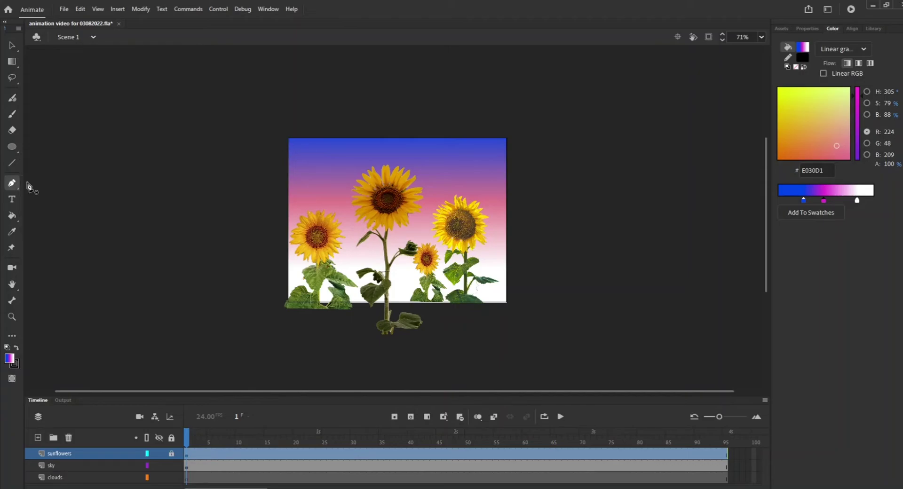
click(306, 158)
click(549, 265)
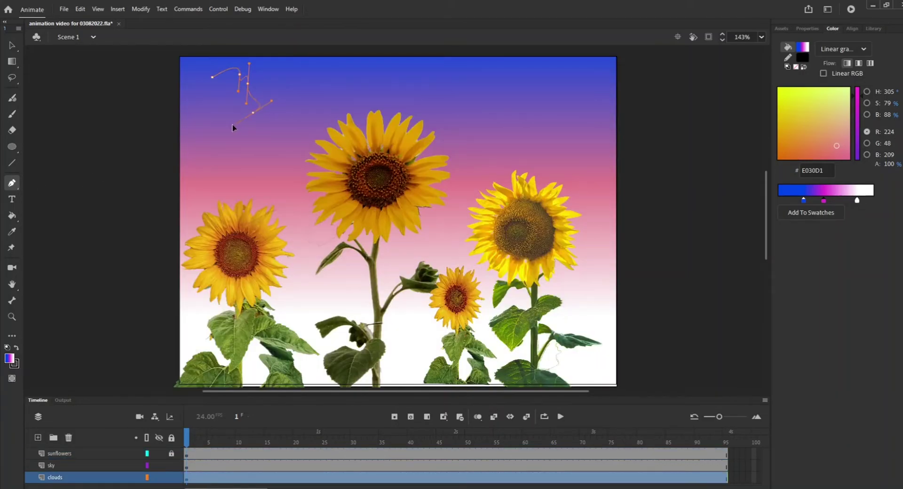
Curve the cloud outline and raise its points to shape the puffy cloud
drag(233, 128, 203, 81)
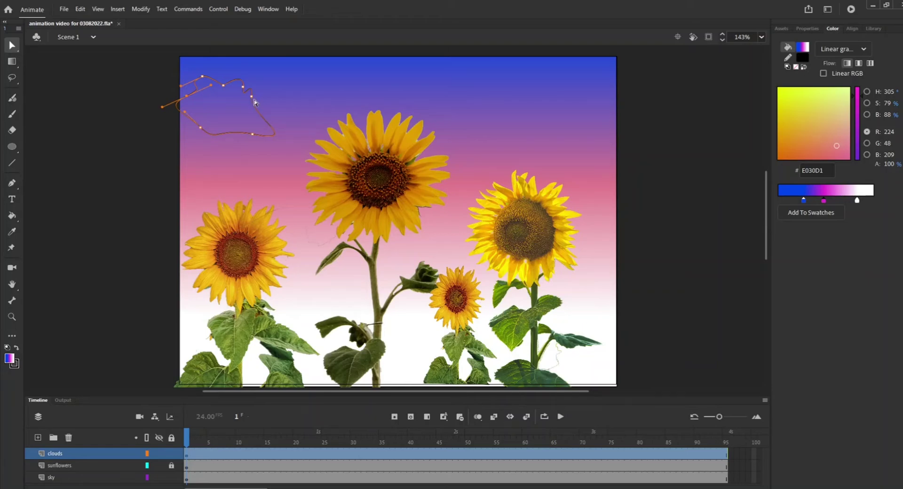
click(252, 97)
click(201, 129)
drag(201, 128, 198, 118)
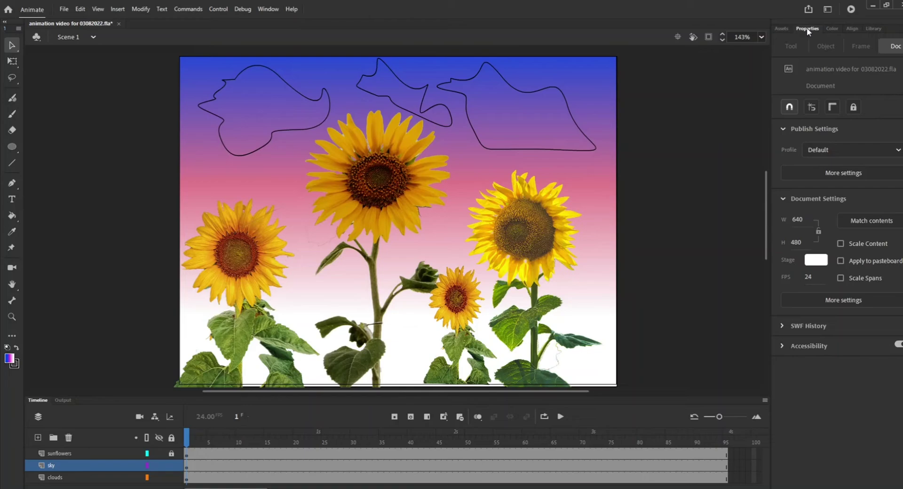
click(831, 27)
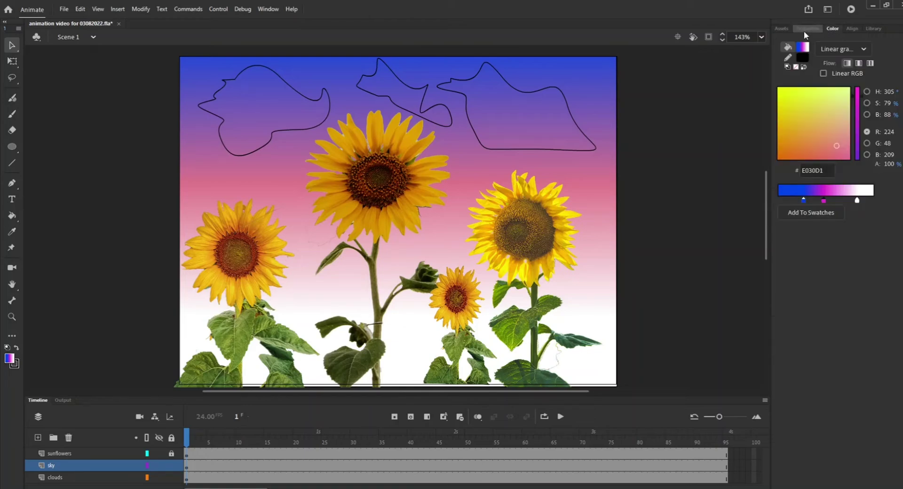
click(298, 96)
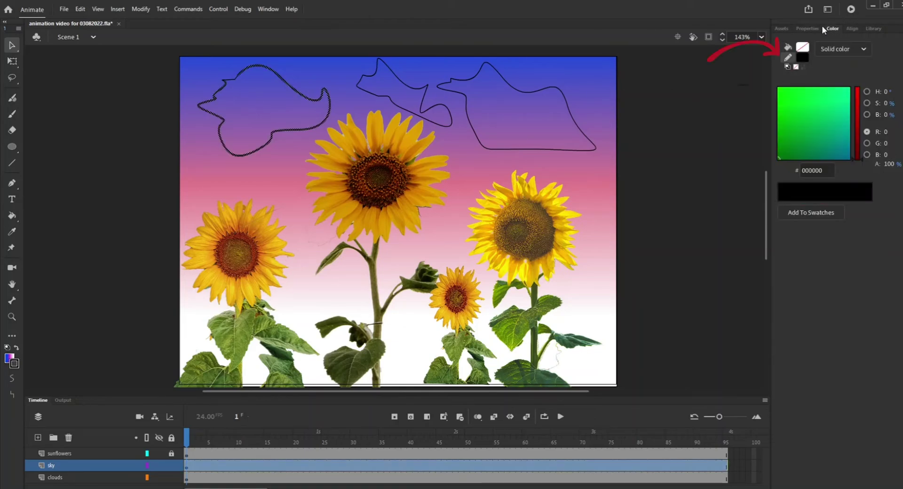
click(832, 48)
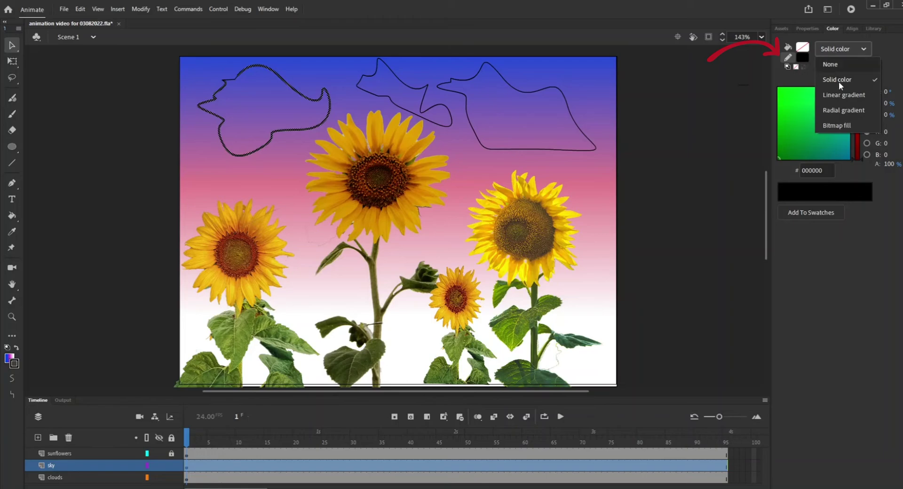
click(841, 125)
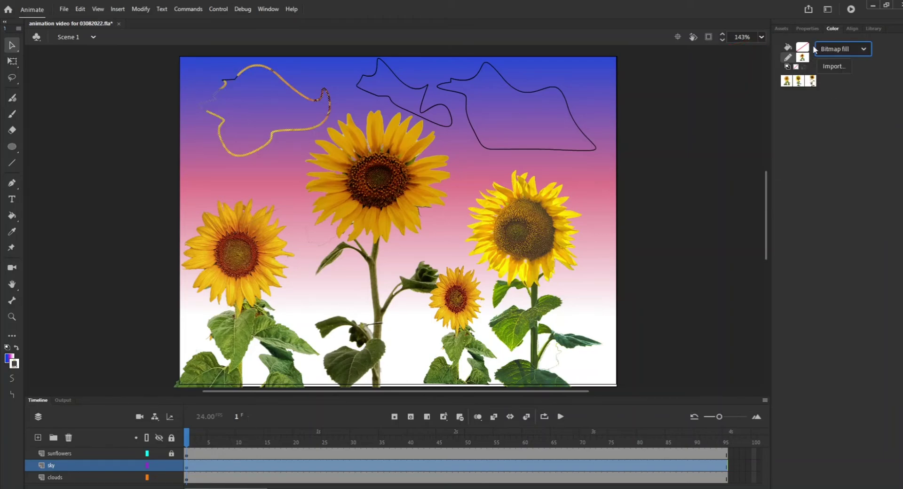
click(806, 28)
click(780, 29)
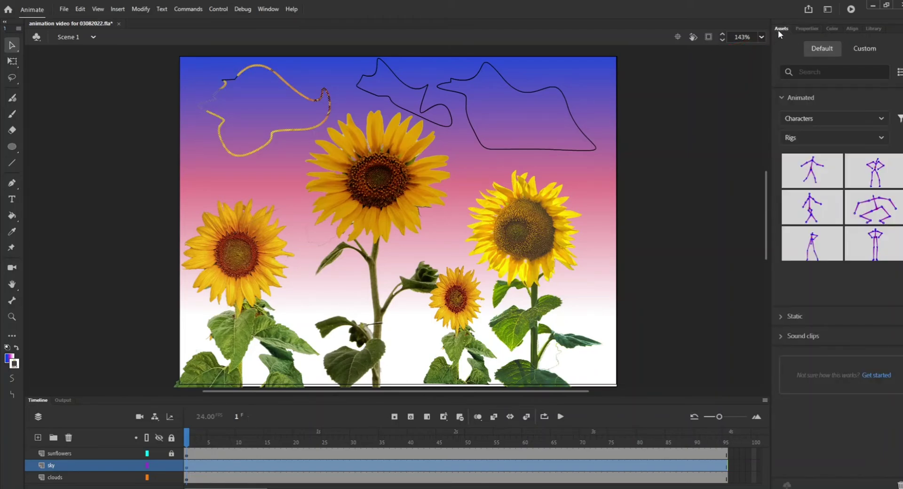
click(854, 29)
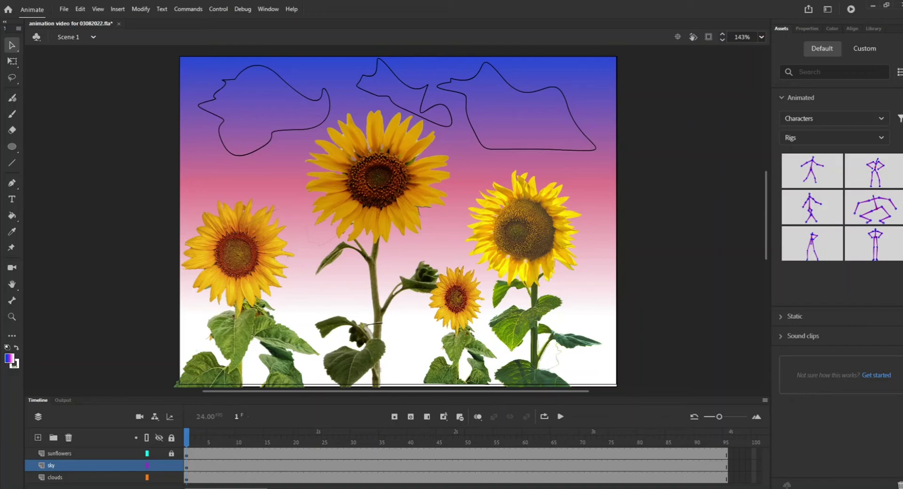
click(327, 103)
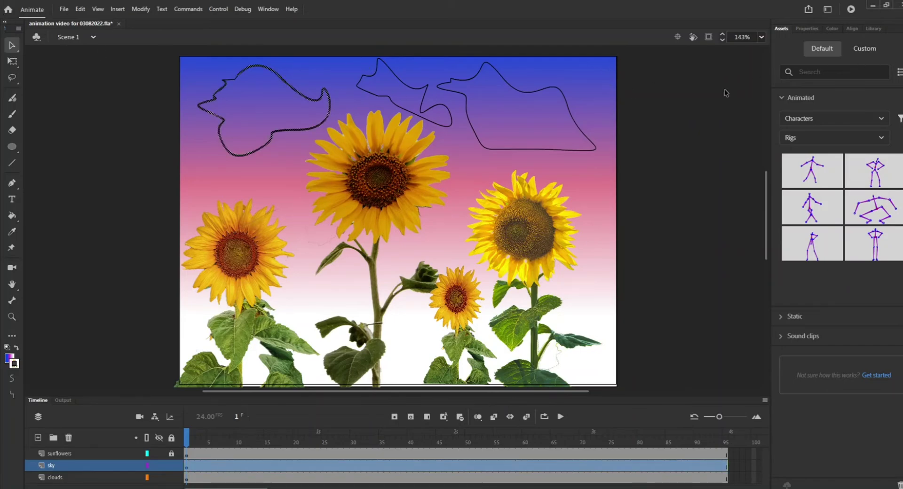
click(831, 29)
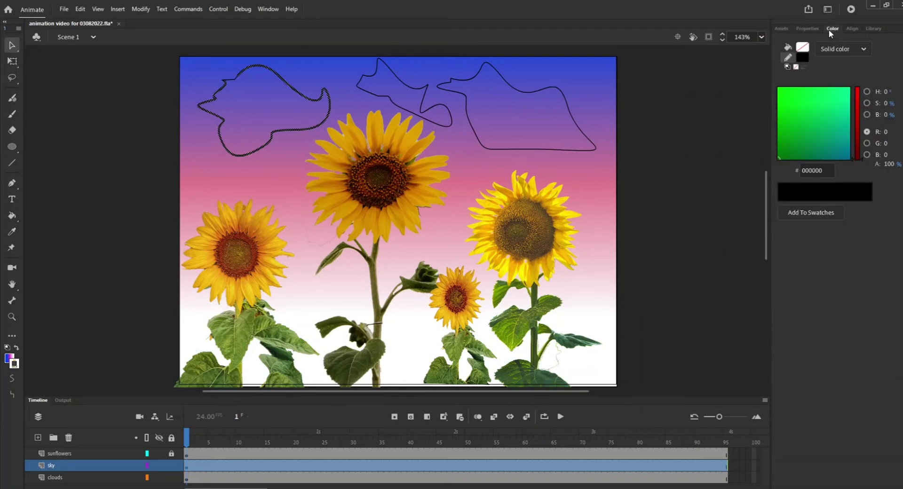
click(844, 50)
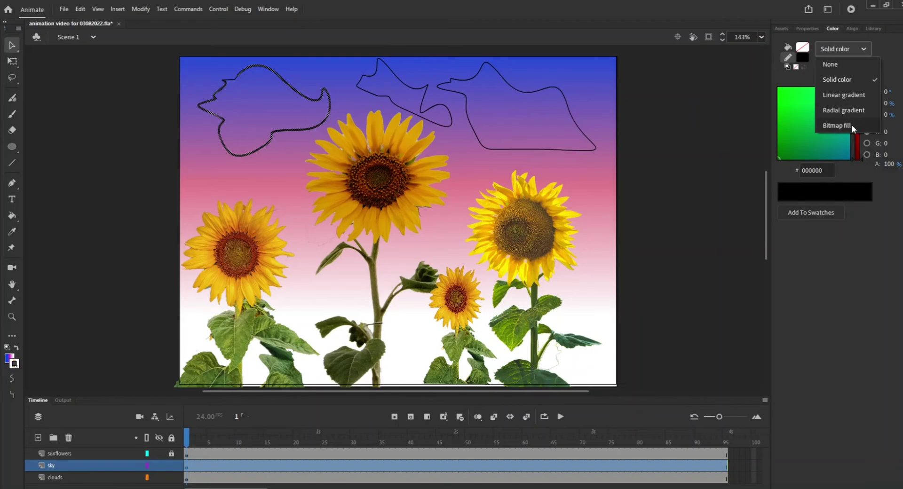
click(870, 240)
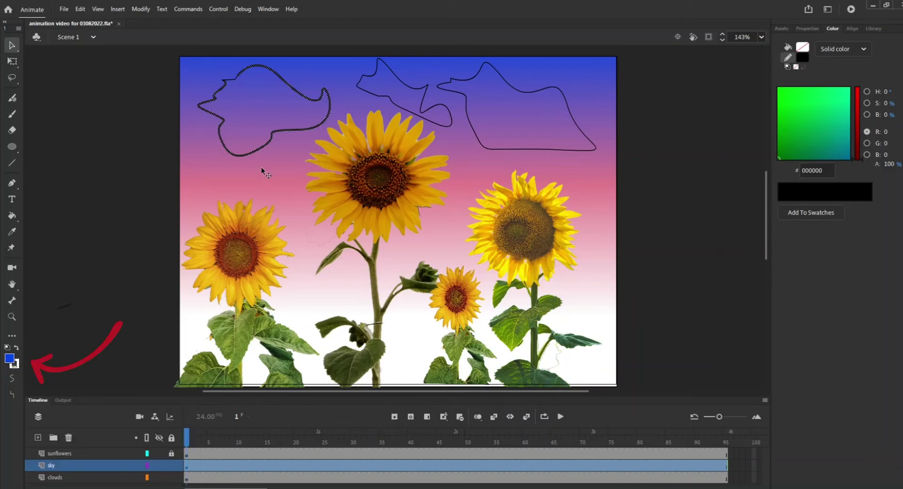
Give the top-left cloud a Bitmap fill using the pale speckled texture
click(270, 115)
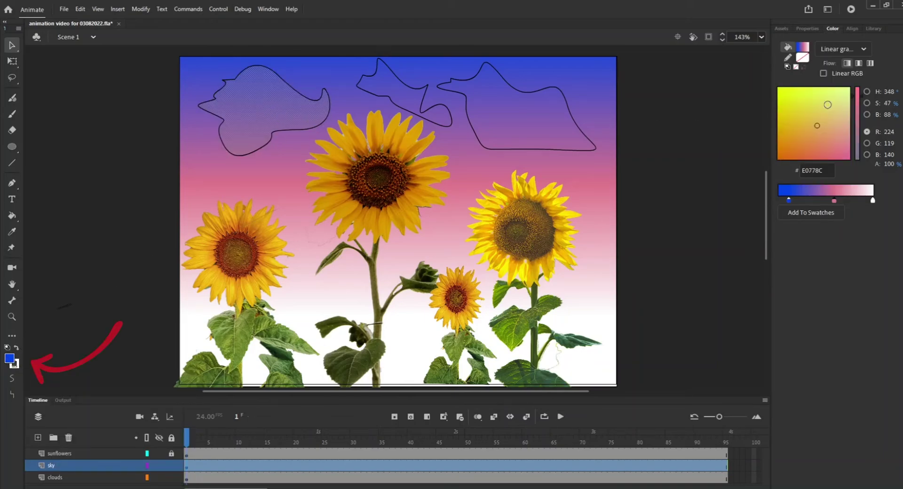
click(806, 28)
click(845, 27)
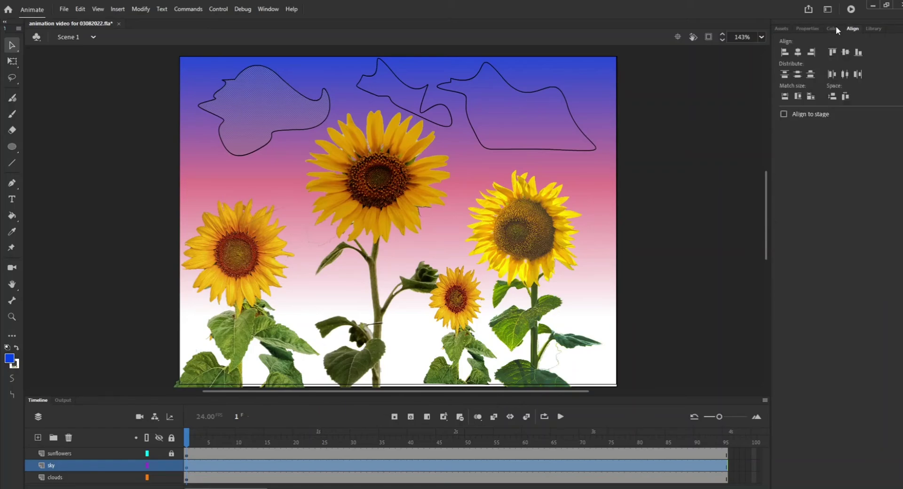
click(834, 28)
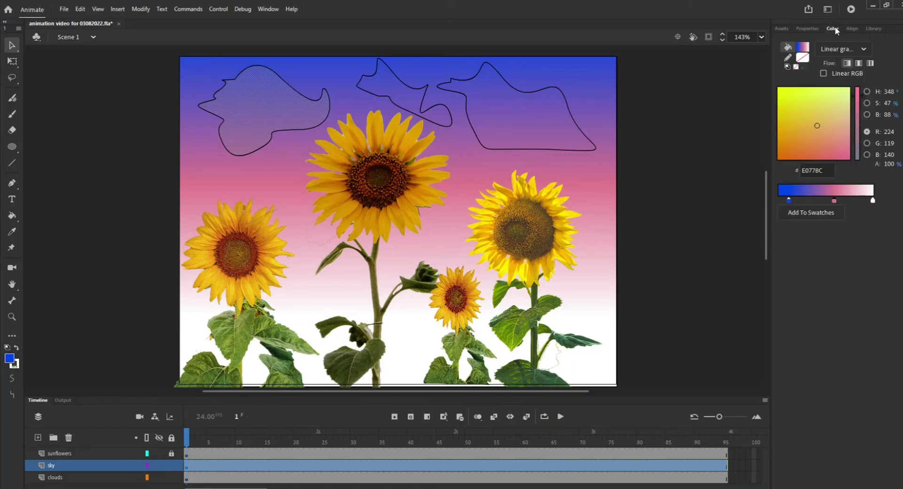
click(868, 47)
click(851, 120)
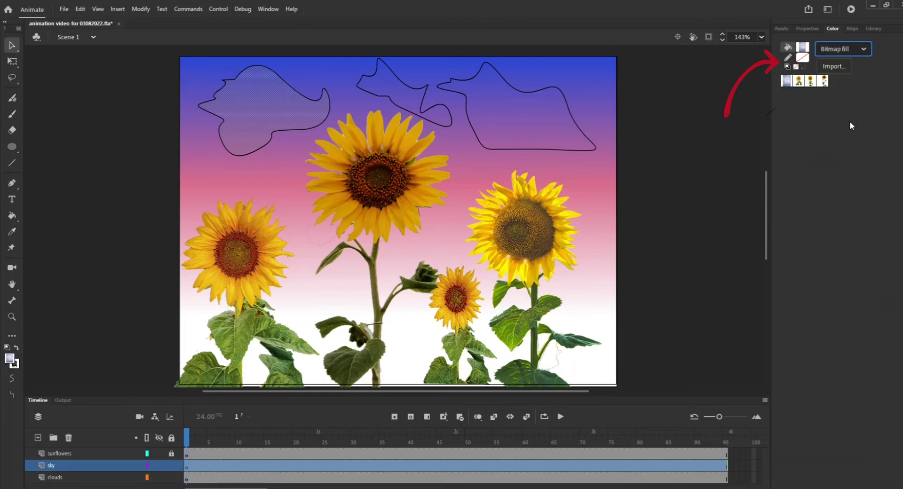
click(859, 49)
Select the second cloud and set the cloud stroke to no colour
click(414, 90)
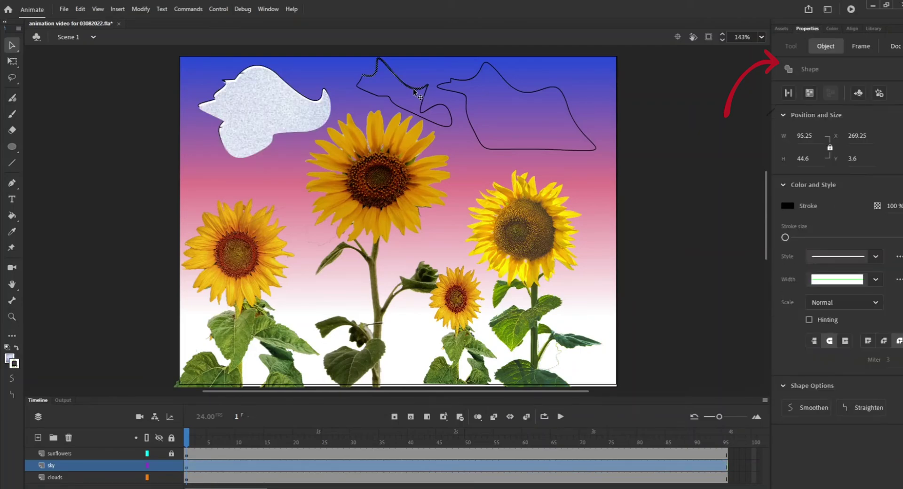
click(12, 360)
click(13, 361)
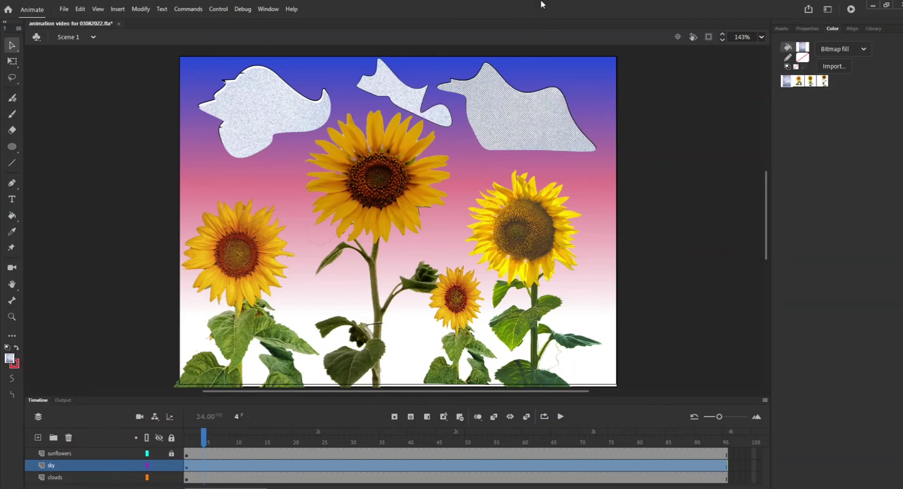
Duplicate the large right cloud over to the left side of the sky
click(726, 151)
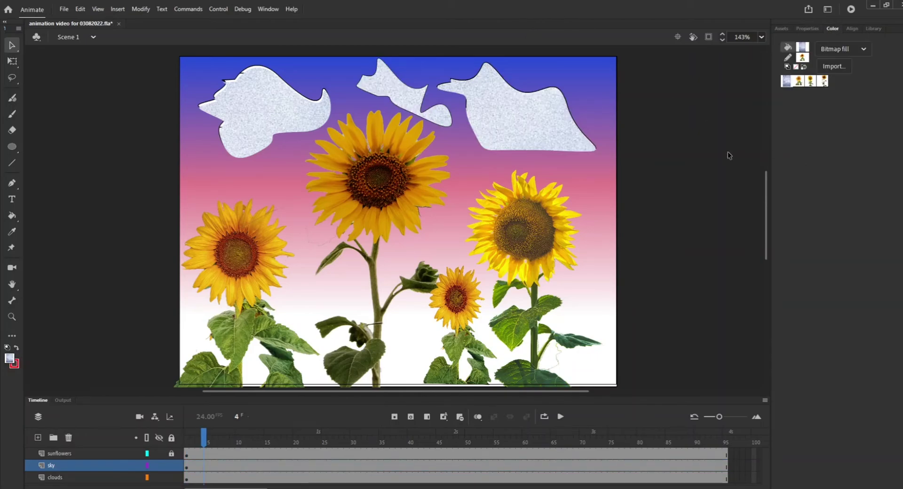
click(520, 133)
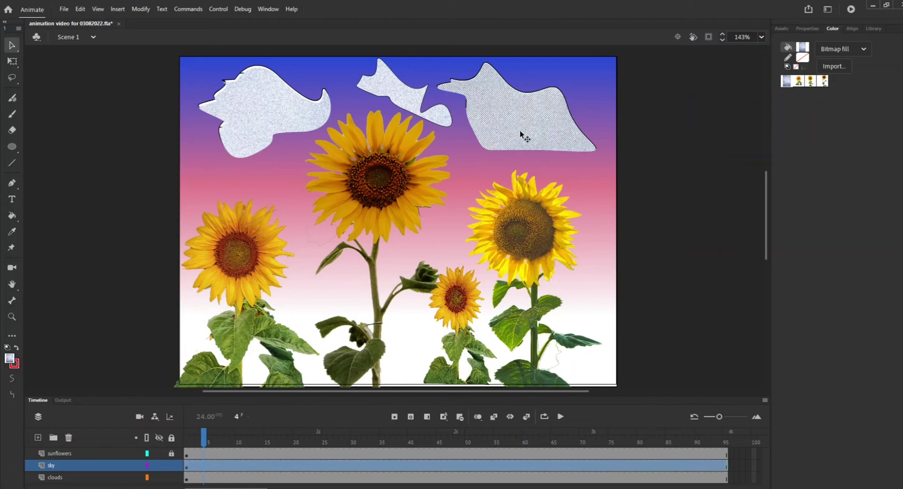
drag(520, 134, 179, 198)
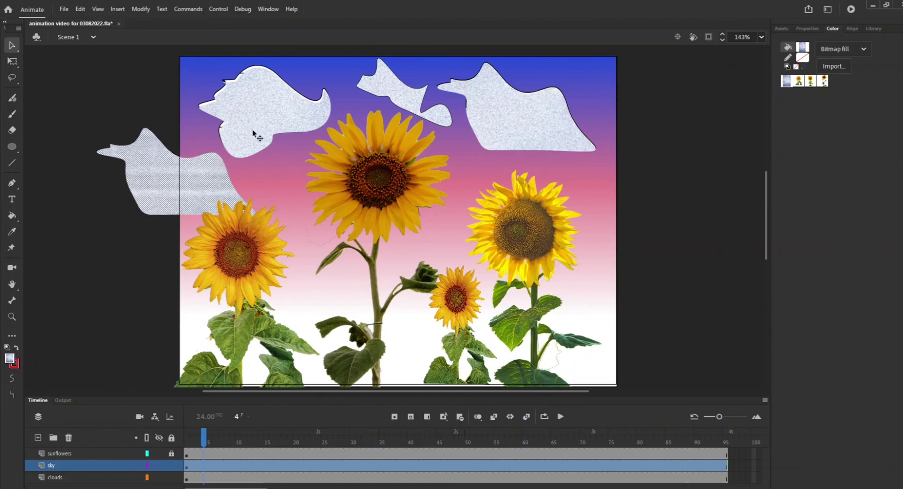
Add cloud copies up-left, behind the right sunflowers, lower right and top right, then deselect
alt+drag(251, 131, 216, 109)
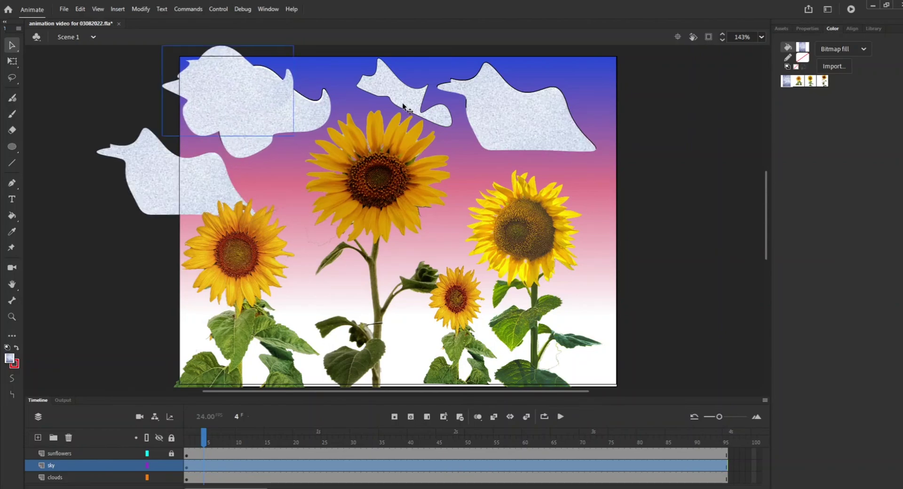
alt+drag(403, 103, 462, 189)
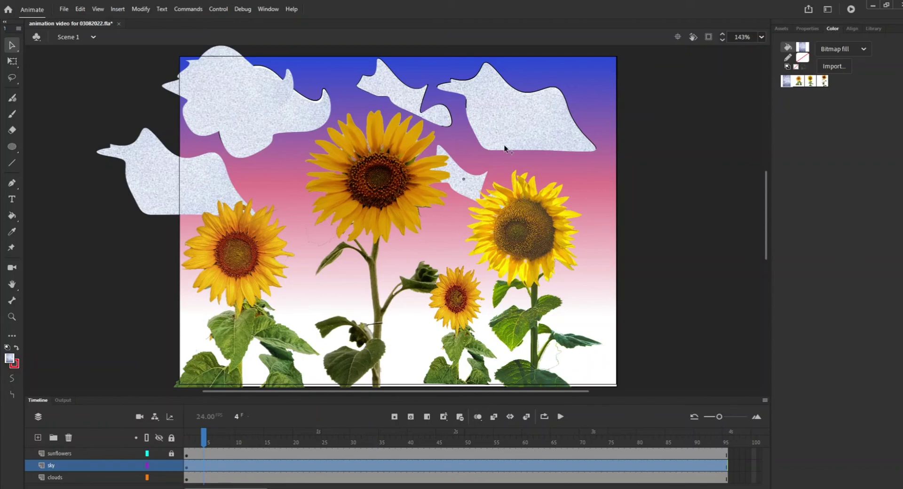
alt+drag(532, 129, 628, 215)
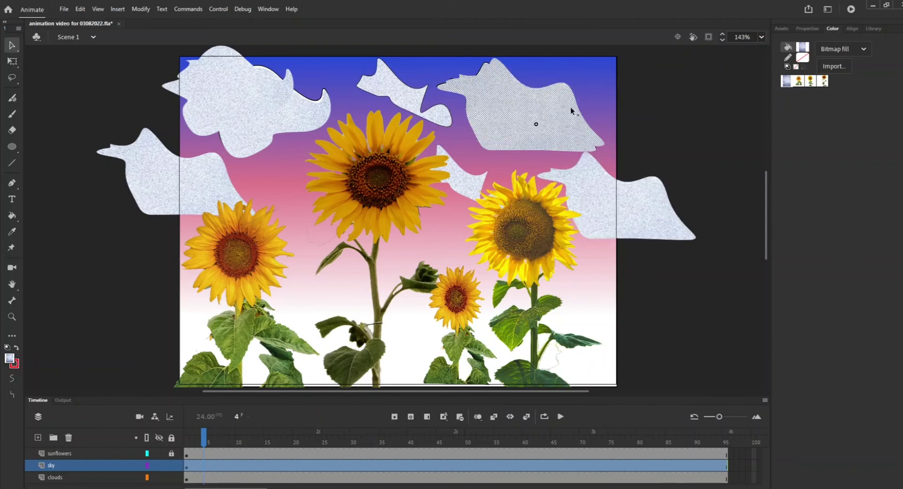
alt+drag(531, 125, 631, 81)
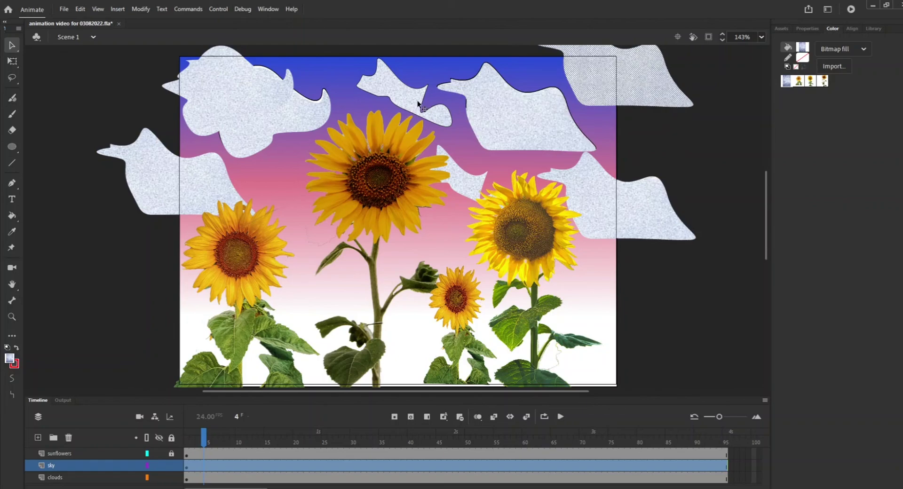
key(Escape)
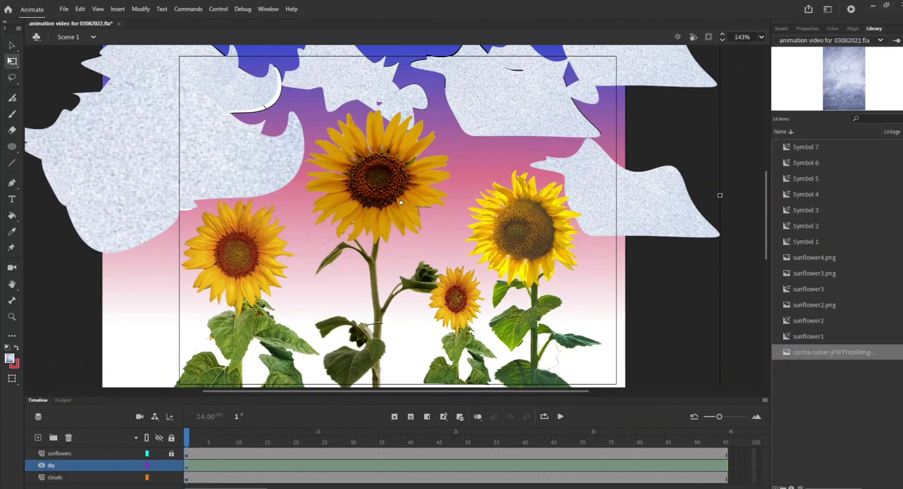